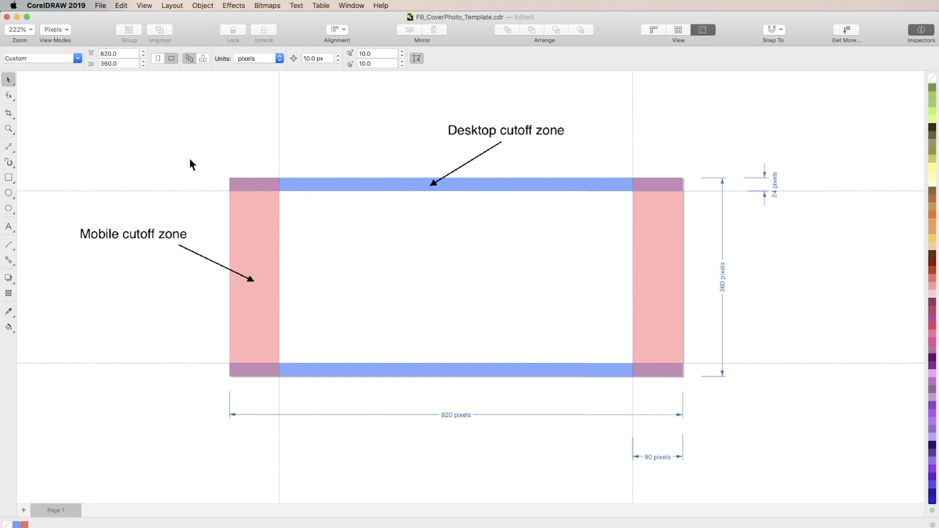
Start a new document named FB_Cover_Photo using the Web preset.
{"action": "left_click", "coordinate": [102, 6]}
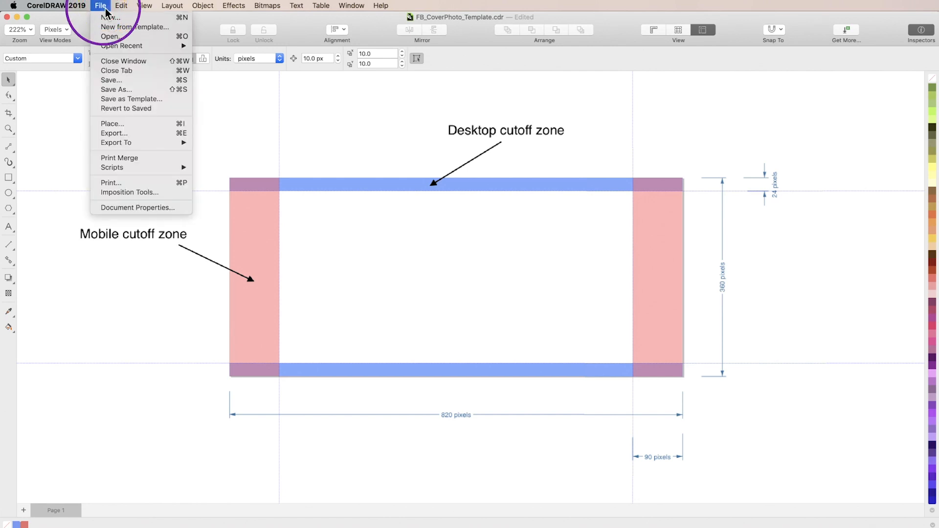
{"action": "left_click", "coordinate": [132, 20]}
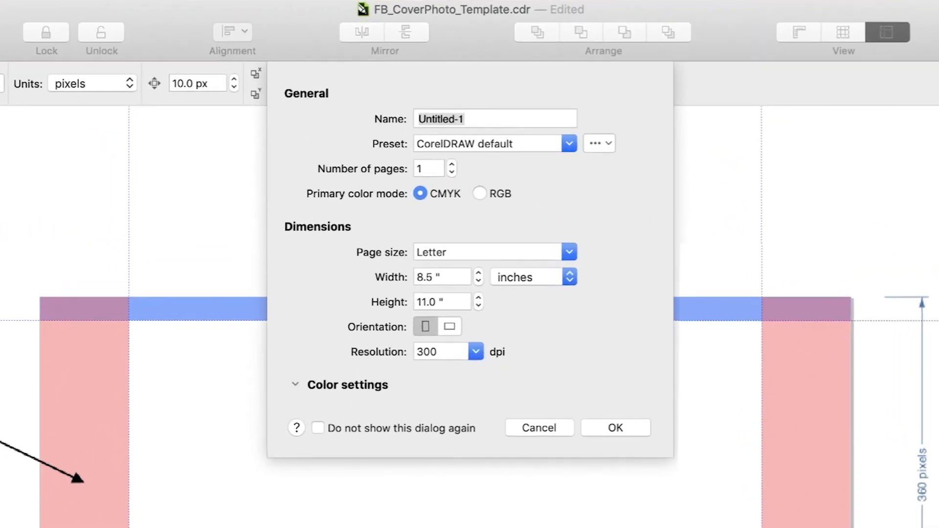
{"action": "type", "text": "FB_Cover_Photo"}
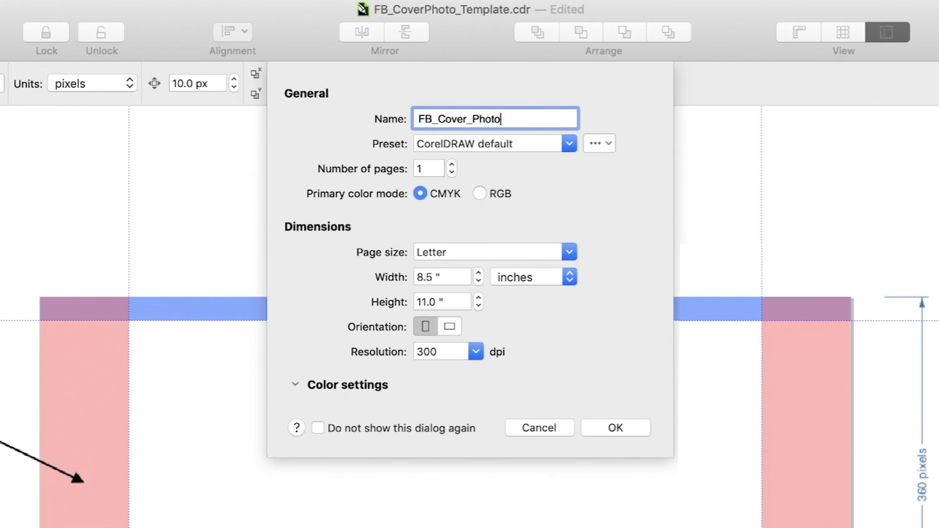
{"action": "left_click", "coordinate": [570, 143]}
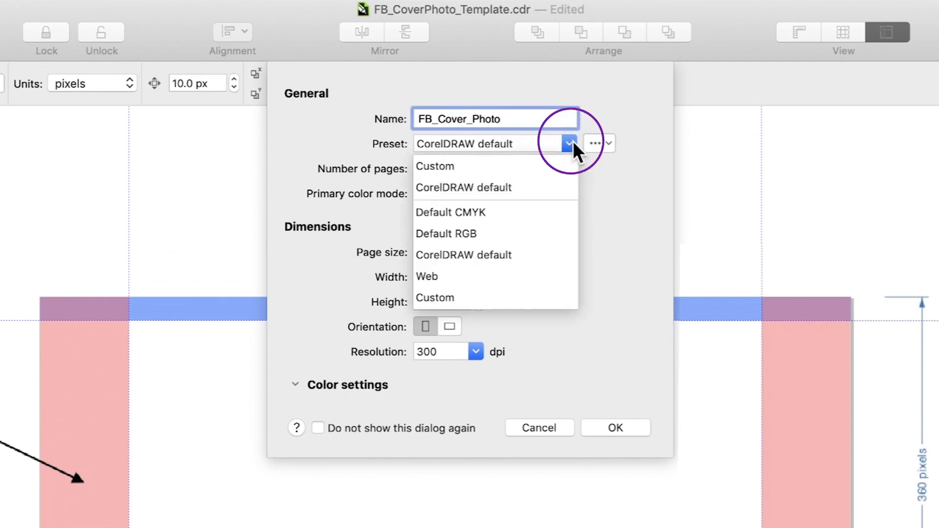
{"action": "left_click", "coordinate": [440, 276]}
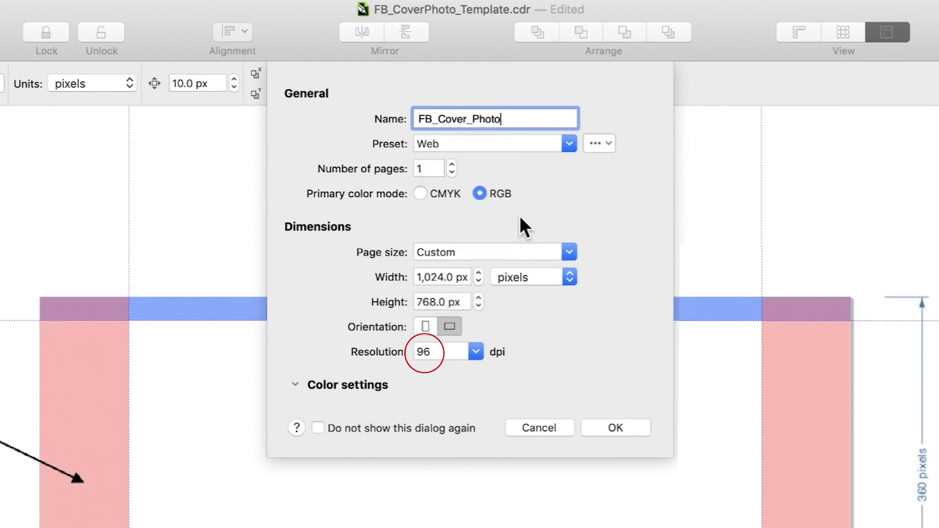
Set the page size to 820 px wide by 360 px high and create the document.
{"action": "left_click", "coordinate": [434, 277]}
{"action": "type", "text": "820"}
{"action": "key", "text": "Tab"}
{"action": "type", "text": "360"}
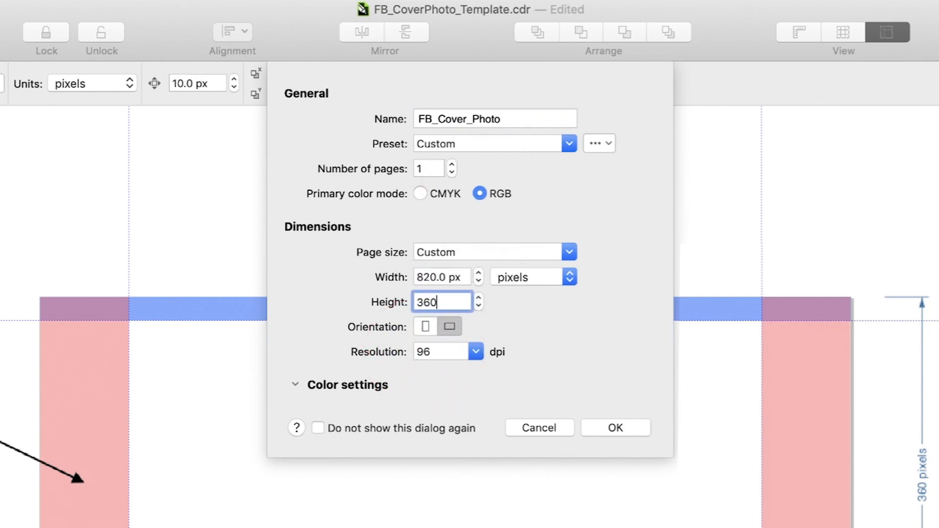
{"action": "key", "text": "Tab"}
{"action": "left_click", "coordinate": [612, 428]}
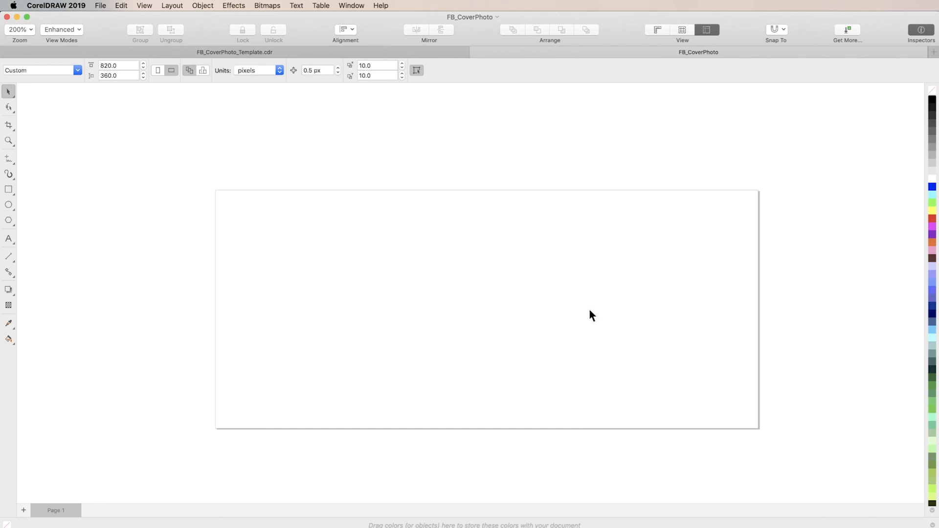
Add a horizontal guideline at y = 24 px using the Guidelines inspector.
{"action": "left_click", "coordinate": [351, 5]}
{"action": "mouse_move", "coordinate": [434, 89]}
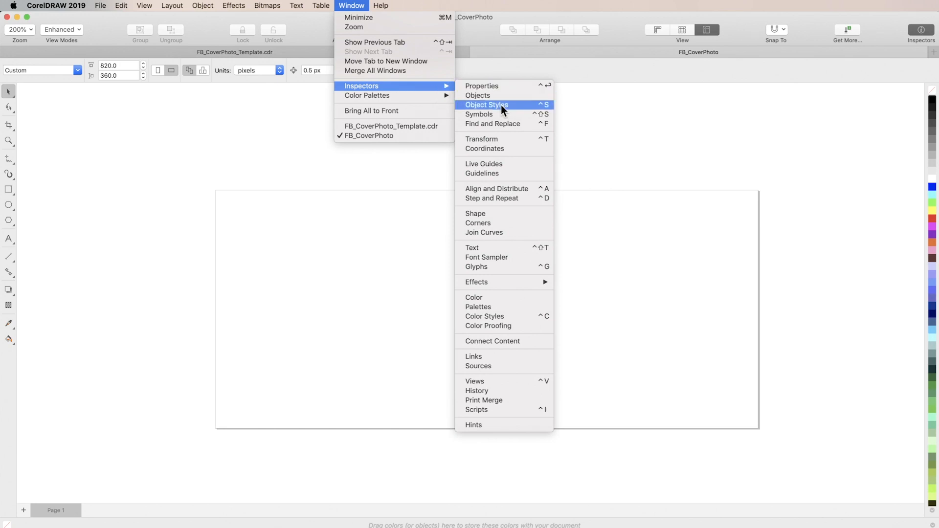
{"action": "left_click", "coordinate": [513, 173]}
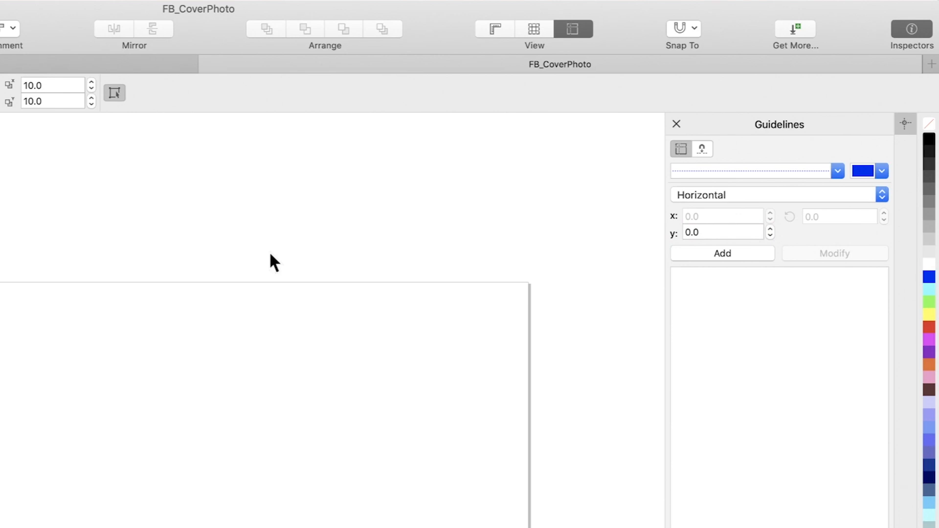
{"action": "left_click", "coordinate": [694, 234]}
{"action": "type", "text": "24"}
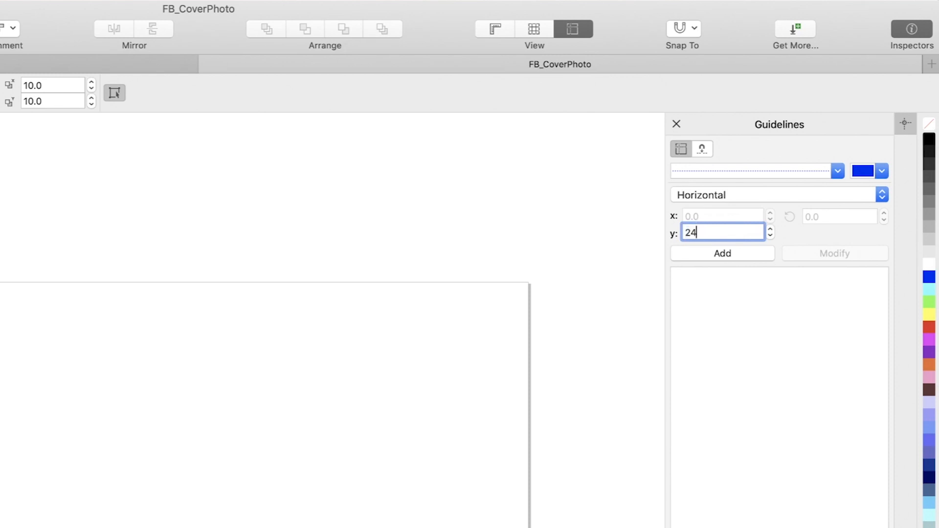
{"action": "left_click", "coordinate": [715, 247]}
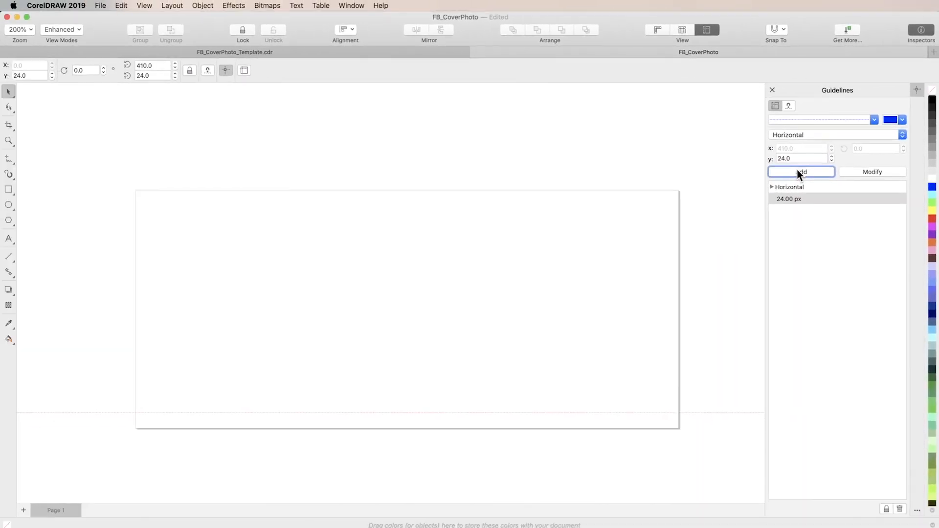
Add a second horizontal guideline at y = 360-24, which is 336 px.
{"action": "left_click", "coordinate": [797, 158]}
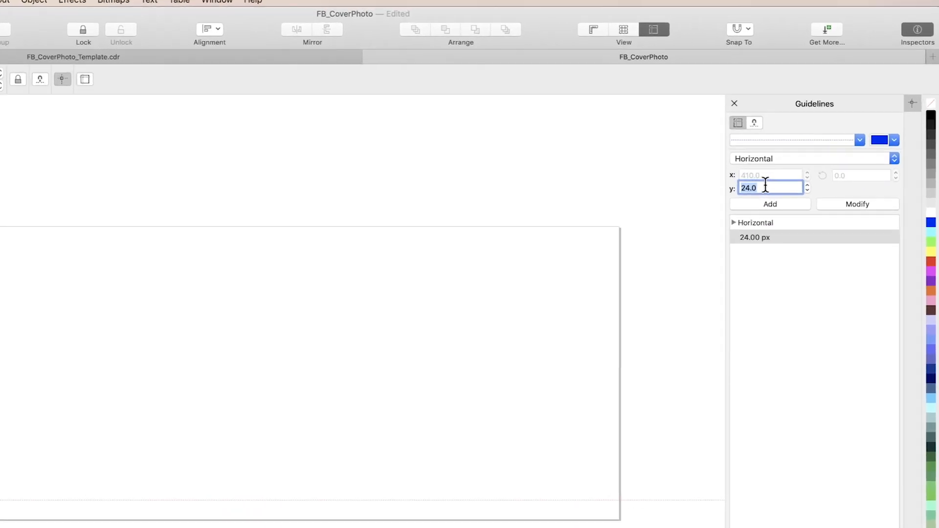
{"action": "type", "text": "36"}
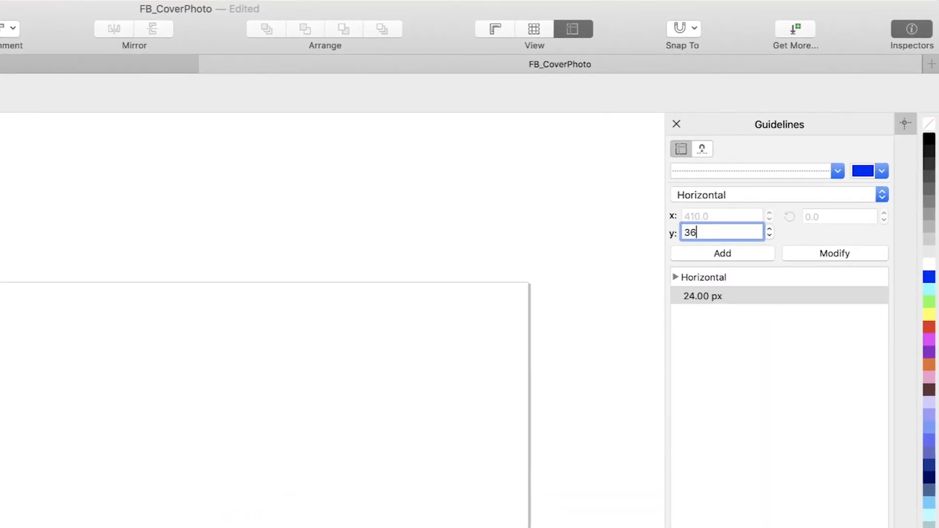
{"action": "type", "text": "0-24"}
{"action": "key", "text": "Return"}
{"action": "left_click", "coordinate": [720, 254]}
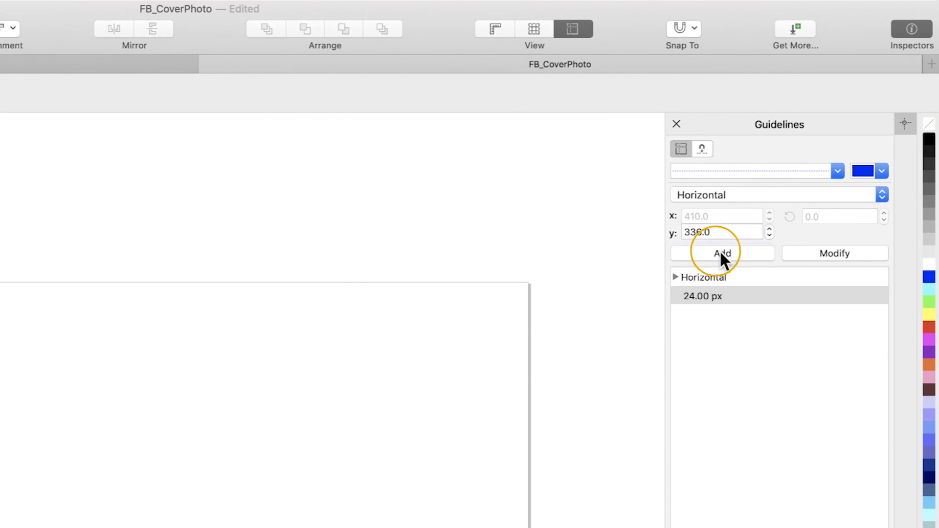
Switch the guideline orientation to Vertical and add a guideline at x = 90 px.
{"action": "left_click", "coordinate": [785, 196]}
{"action": "left_click", "coordinate": [776, 211]}
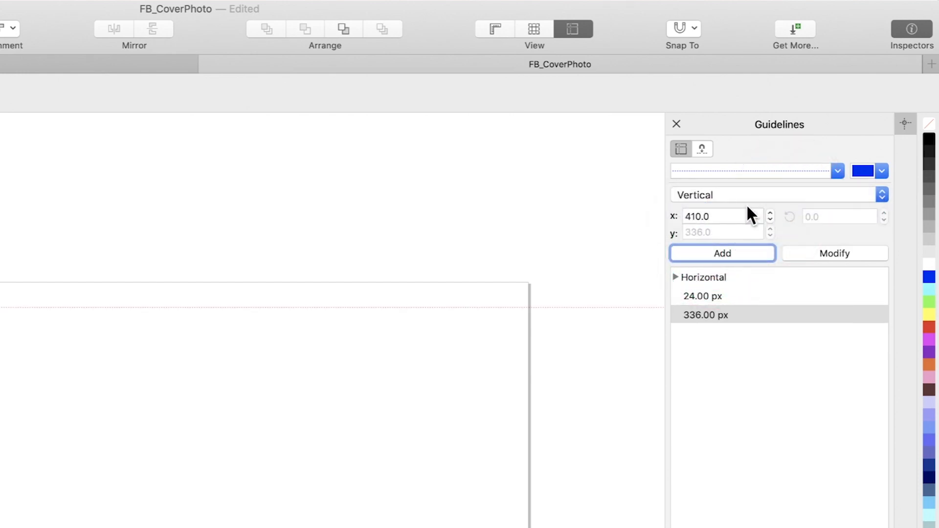
{"action": "left_click", "coordinate": [702, 216]}
{"action": "type", "text": "90"}
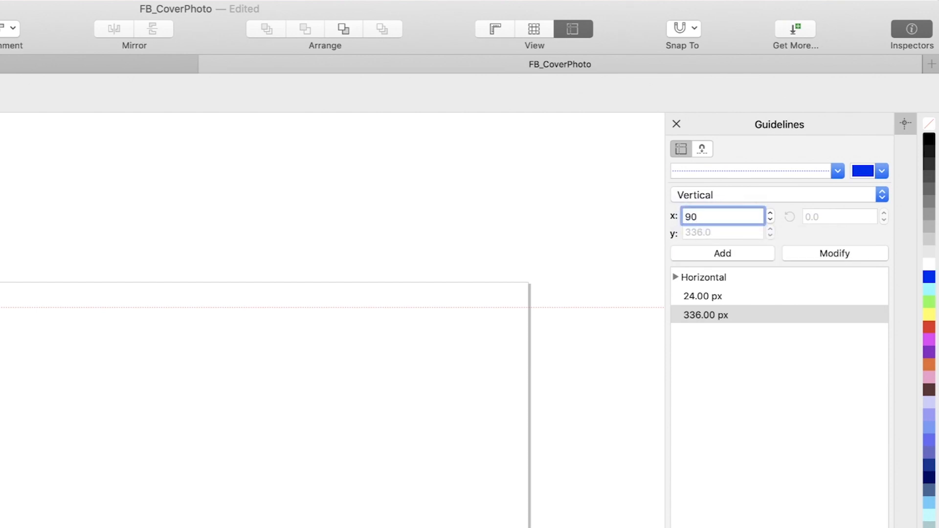
{"action": "left_click", "coordinate": [752, 249]}
Add a second vertical guideline at x = 820-90, which is 730 px, and deselect it.
{"action": "left_click", "coordinate": [722, 217]}
{"action": "type", "text": "820-"}
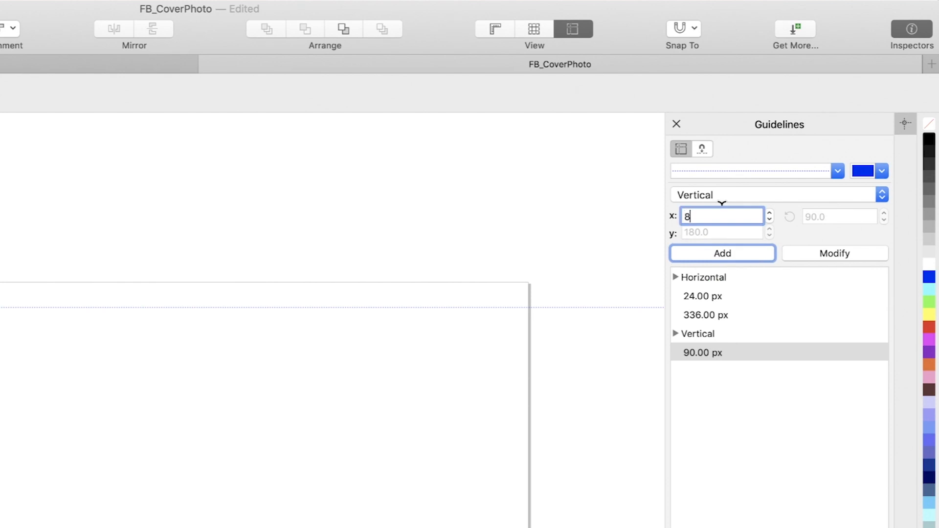
{"action": "type", "text": "90"}
{"action": "key", "text": "Return"}
{"action": "left_click", "coordinate": [740, 252]}
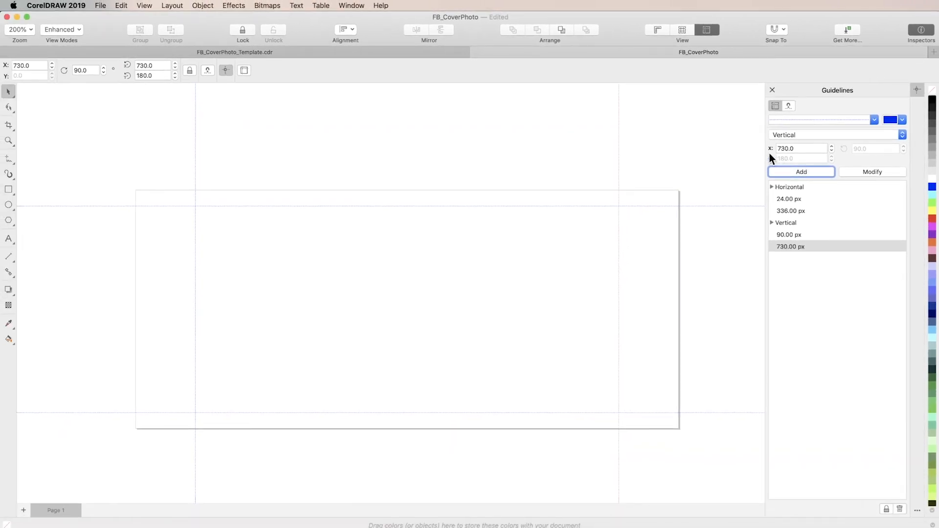
{"action": "left_click", "coordinate": [711, 151]}
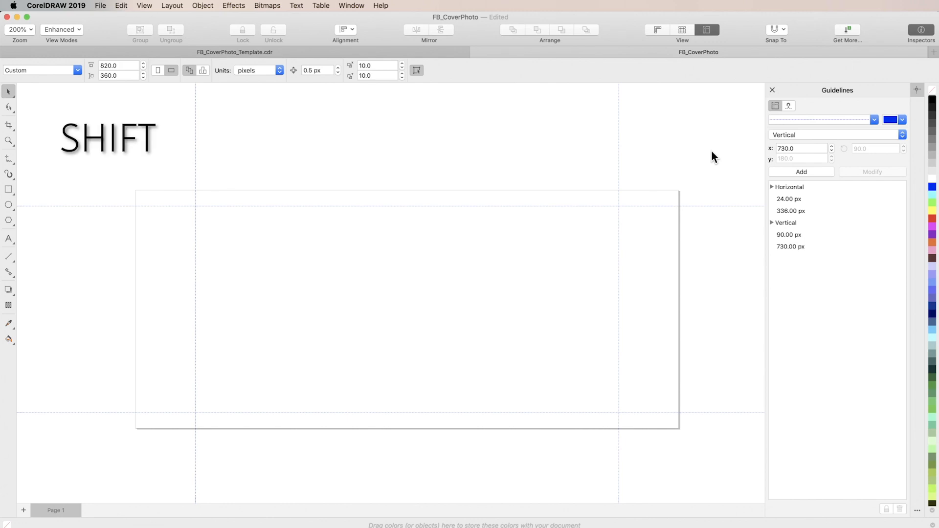
Create a page-sized rectangle with outline width None and a light gray fill, and deselect it.
{"action": "left_click", "coordinate": [9, 191]}
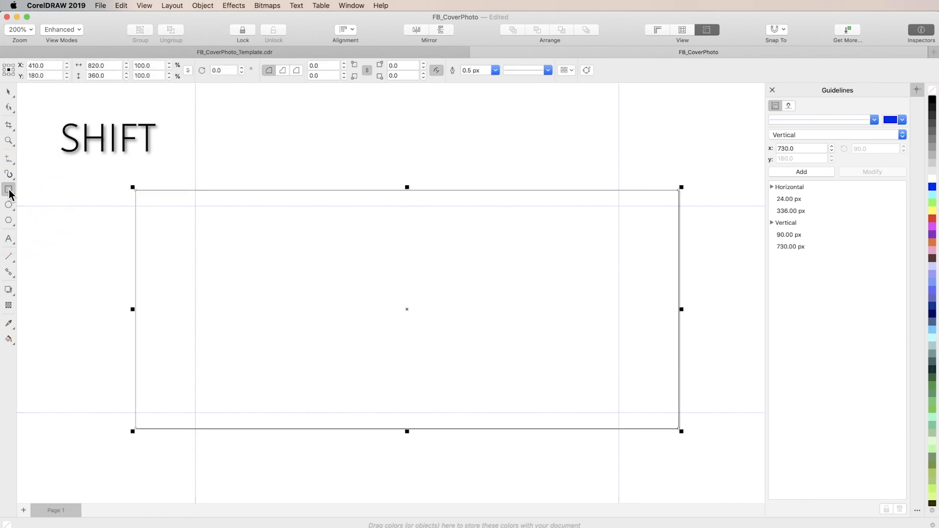
{"action": "left_click", "coordinate": [479, 70]}
{"action": "left_click", "coordinate": [490, 86]}
{"action": "left_click", "coordinate": [933, 177]}
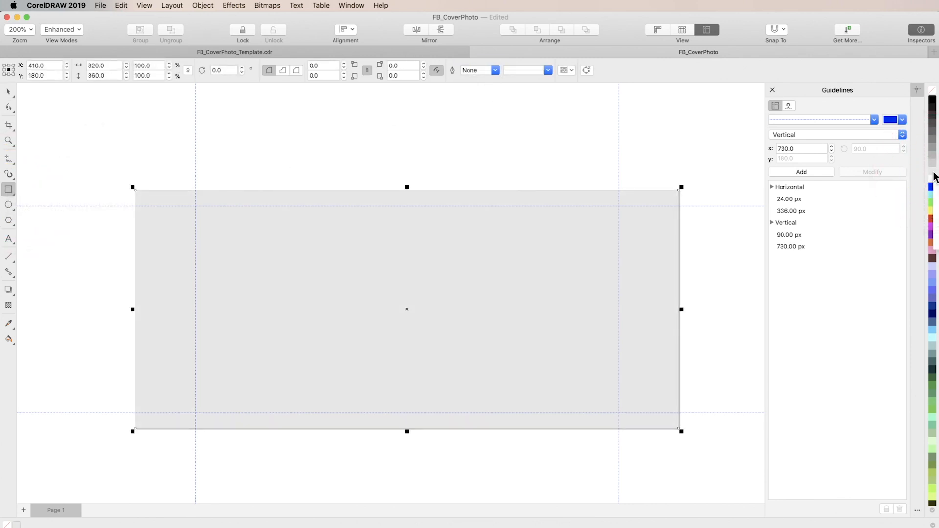
{"action": "left_click", "coordinate": [720, 150]}
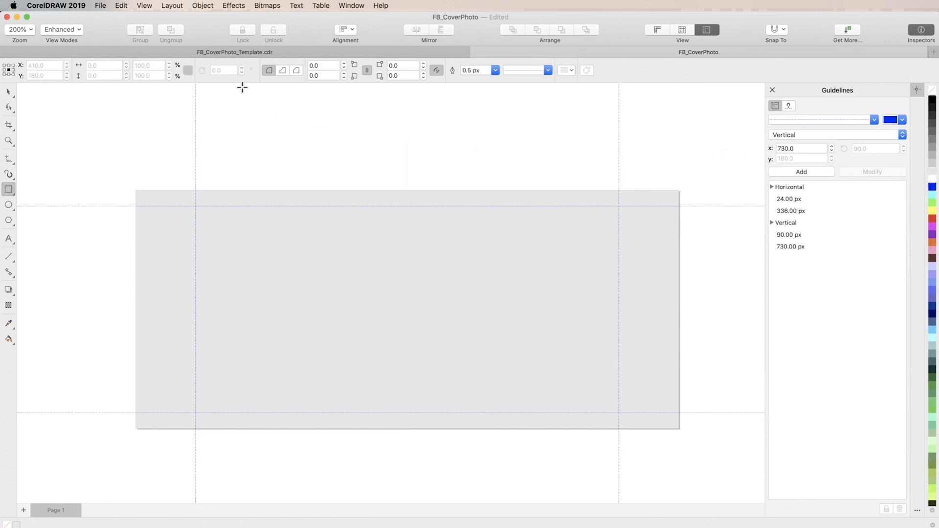
Place the Cliffs-8588 copy image from the Facebook Cover Photo folder at its original size over the gray rectangle.
{"action": "left_click", "coordinate": [103, 6]}
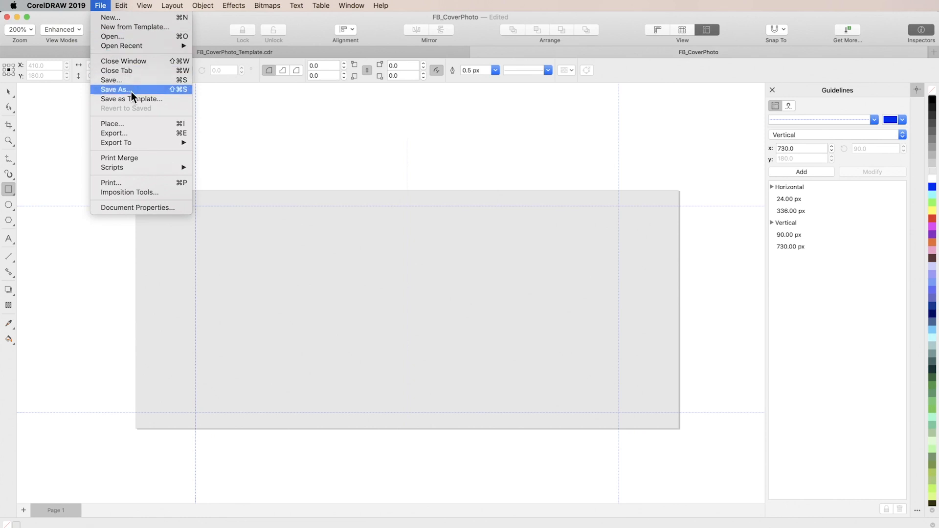
{"action": "left_click", "coordinate": [146, 125]}
{"action": "left_click", "coordinate": [482, 242]}
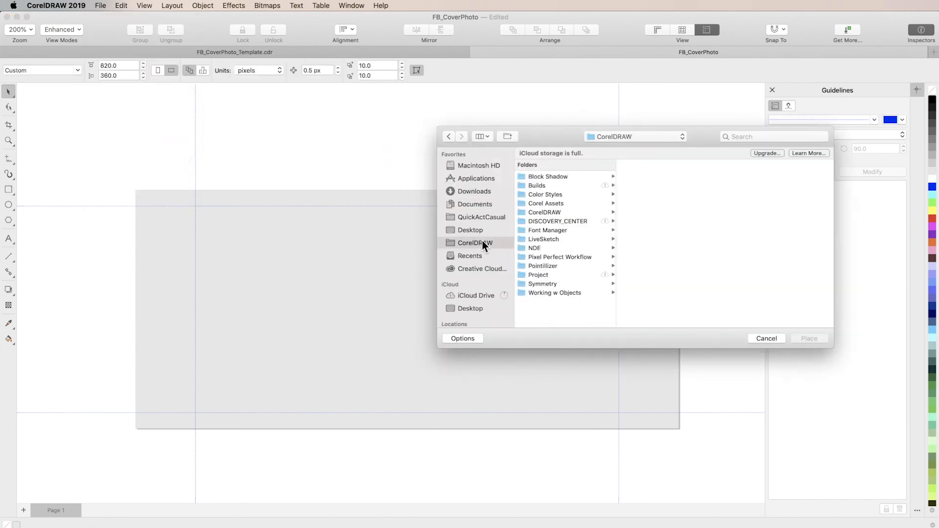
{"action": "left_click", "coordinate": [558, 221]}
{"action": "left_click", "coordinate": [695, 194]}
{"action": "left_click", "coordinate": [747, 198]}
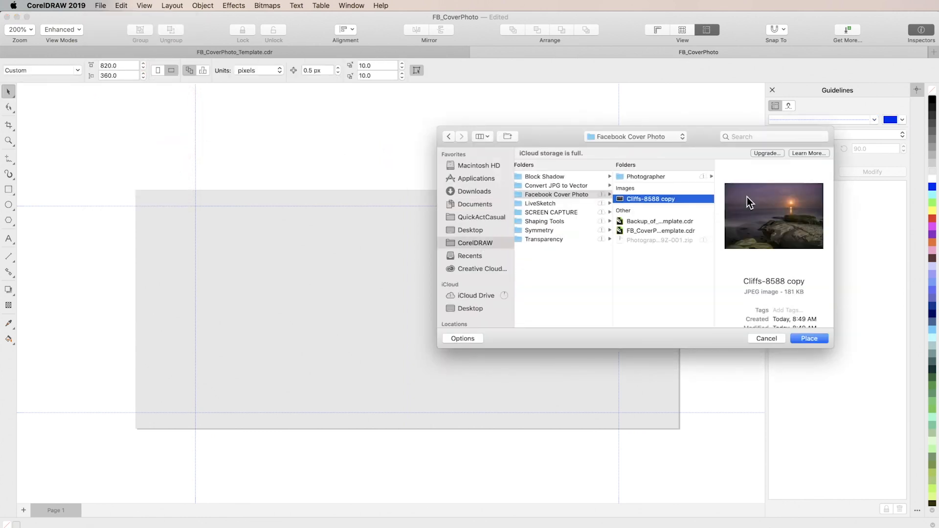
{"action": "left_click", "coordinate": [809, 338]}
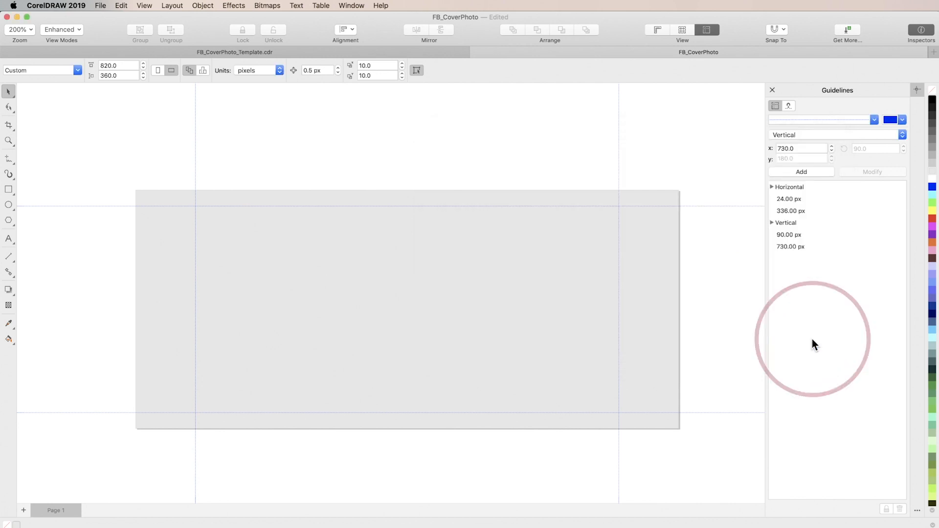
{"action": "left_click", "coordinate": [226, 166]}
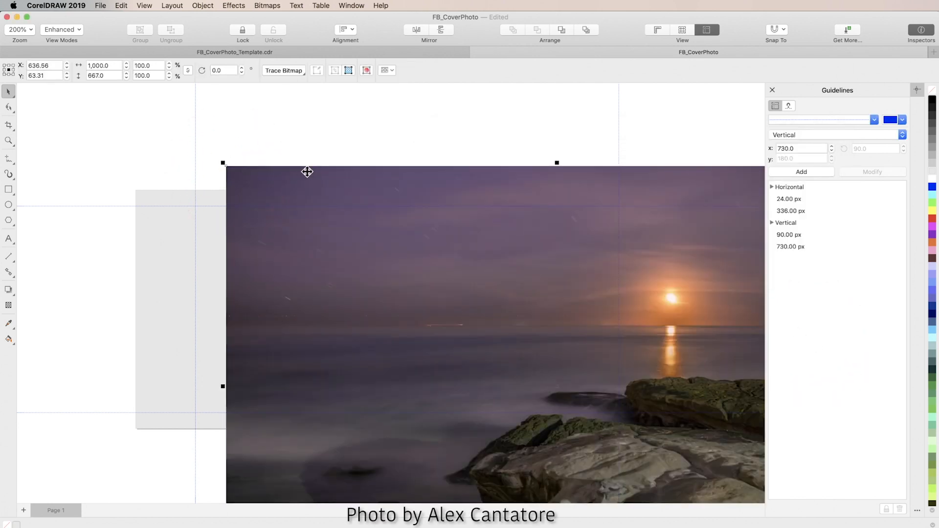
PowerClip the cliffs photo inside the gray page-sized rectangle.
{"action": "right_click", "coordinate": [396, 188]}
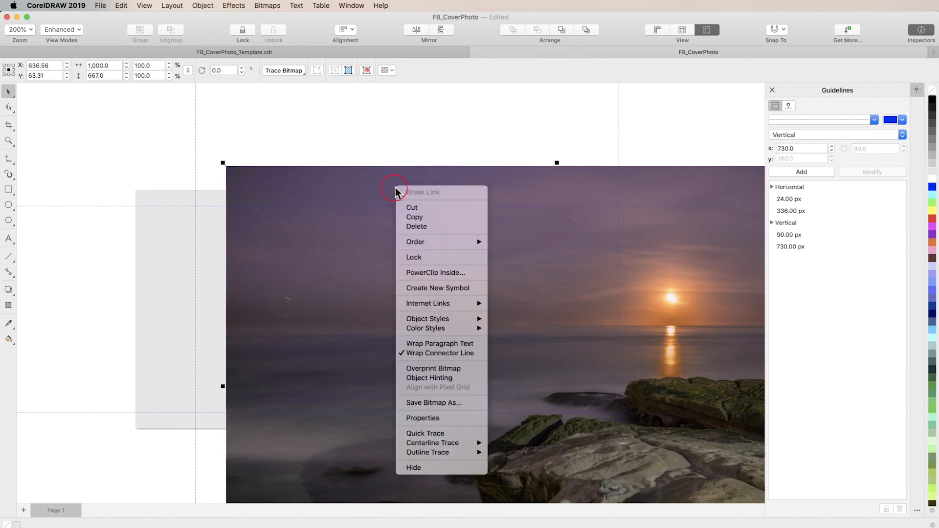
{"action": "left_click", "coordinate": [446, 273]}
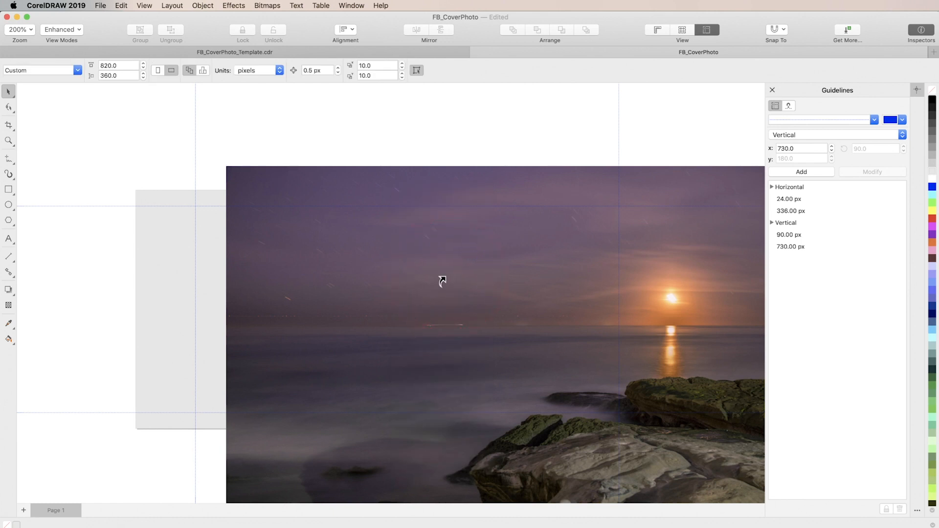
{"action": "left_click", "coordinate": [176, 255]}
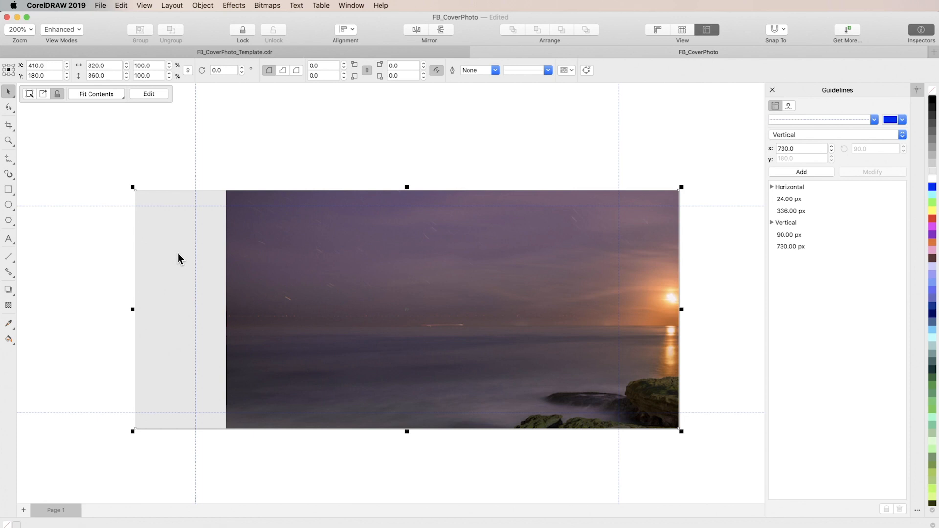
Edit the PowerClip contents, moving the photo up and left until it fills the whole frame, and finish editing.
{"action": "left_click", "coordinate": [150, 96]}
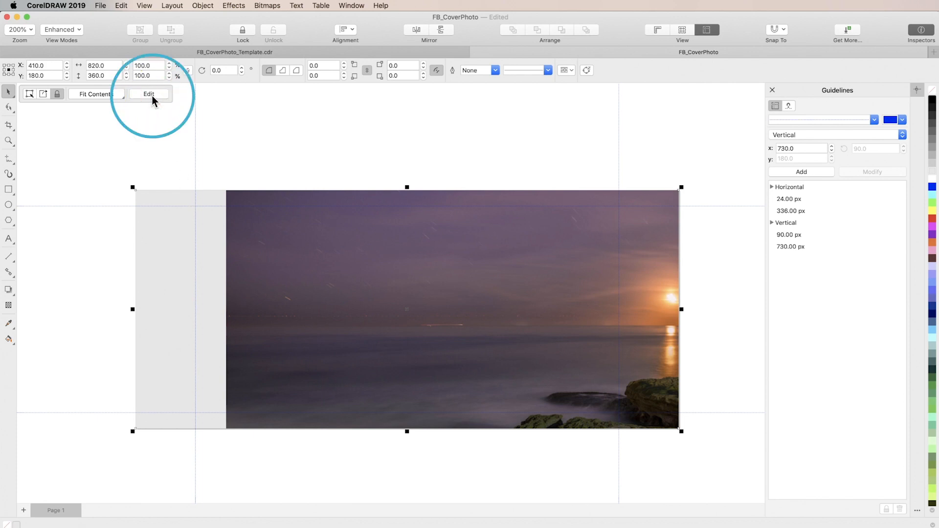
{"action": "left_click", "coordinate": [451, 314]}
{"action": "left_click_drag", "start_coordinate": [451, 314], "coordinate": [300, 285]}
{"action": "left_click_drag", "start_coordinate": [428, 356], "coordinate": [423, 346]}
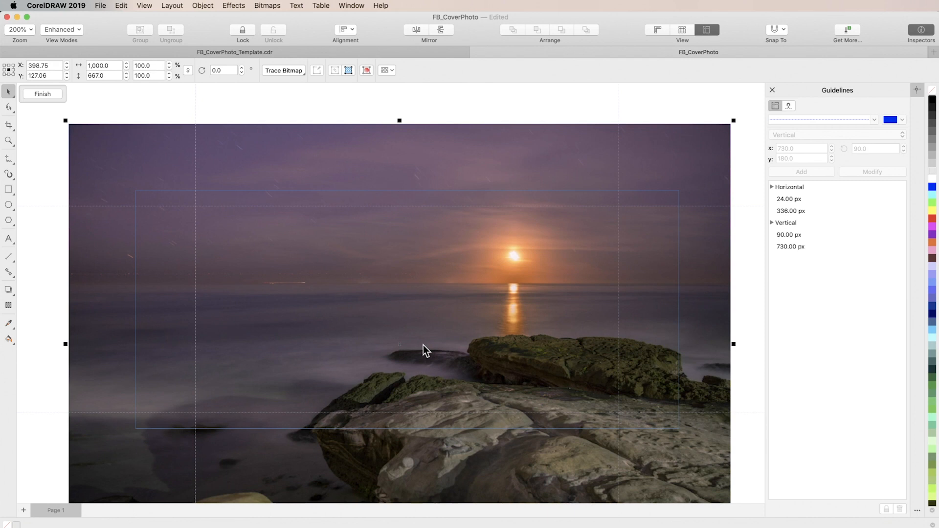
{"action": "left_click", "coordinate": [58, 94]}
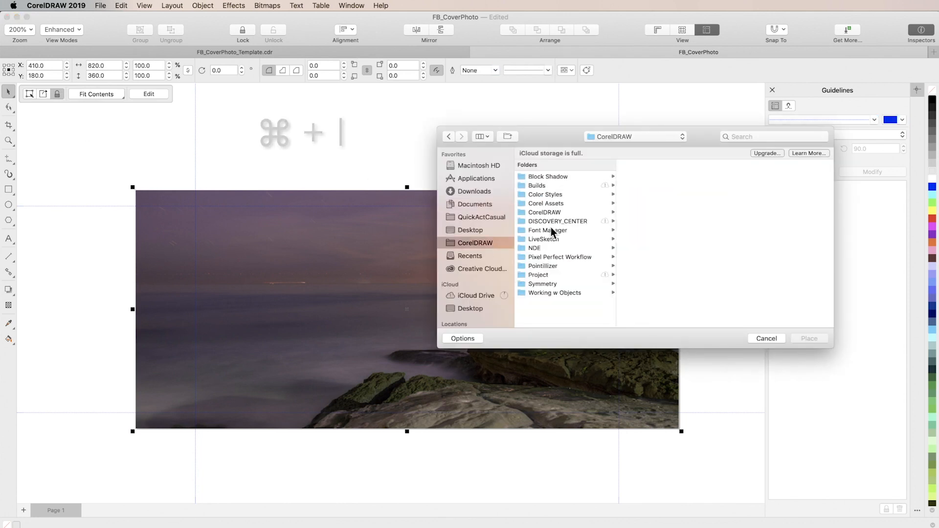
Place the white nerdguys2.png logo from the Photographer folder at its original size over the cliffs photo.
{"action": "left_click", "coordinate": [751, 177]}
{"action": "left_click", "coordinate": [754, 221]}
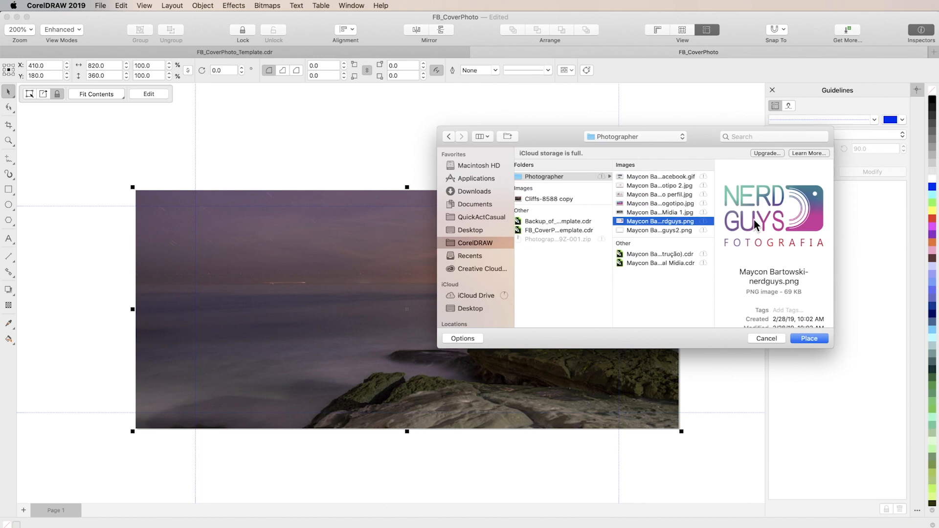
{"action": "left_click", "coordinate": [656, 231]}
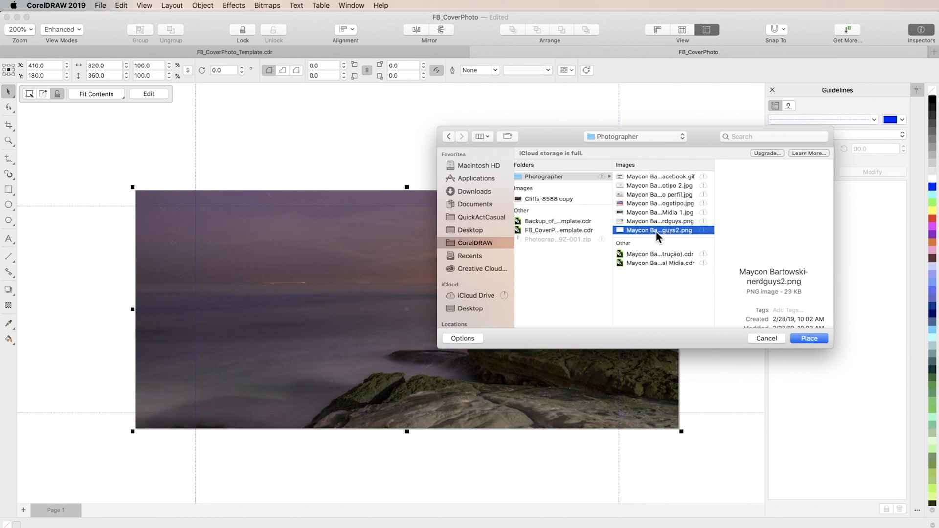
{"action": "left_click", "coordinate": [800, 339]}
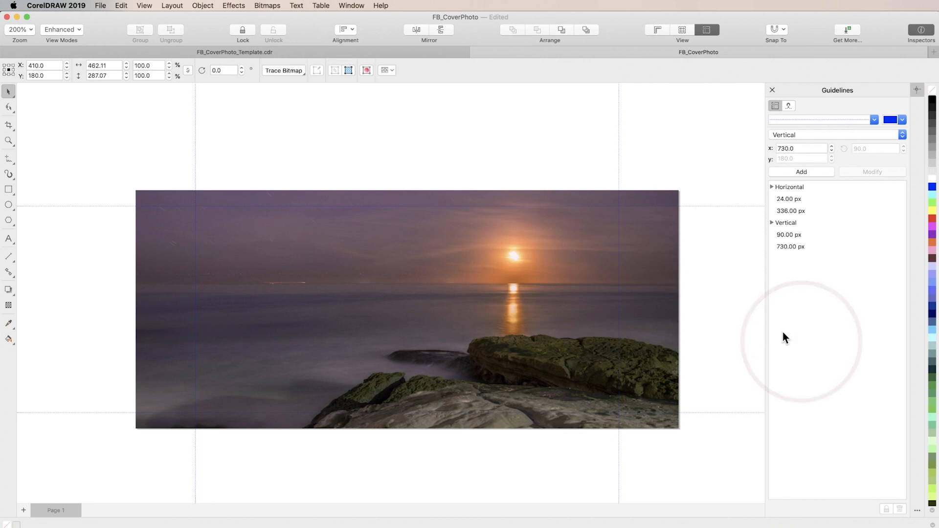
{"action": "left_click", "coordinate": [425, 265]}
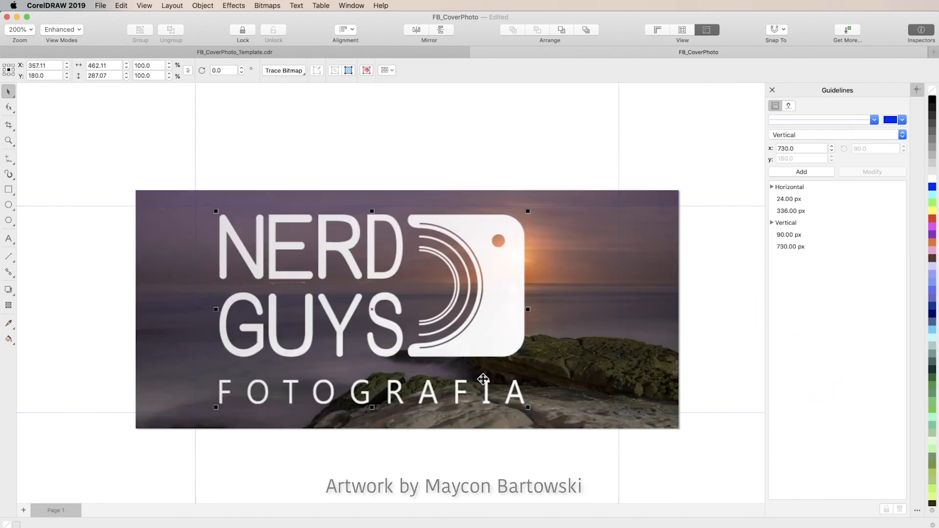
Scale the logo down to about 249 × 155 px, move it to about X 260, Y 219, and deselect it.
{"action": "left_click_drag", "start_coordinate": [528, 407], "coordinate": [459, 352]}
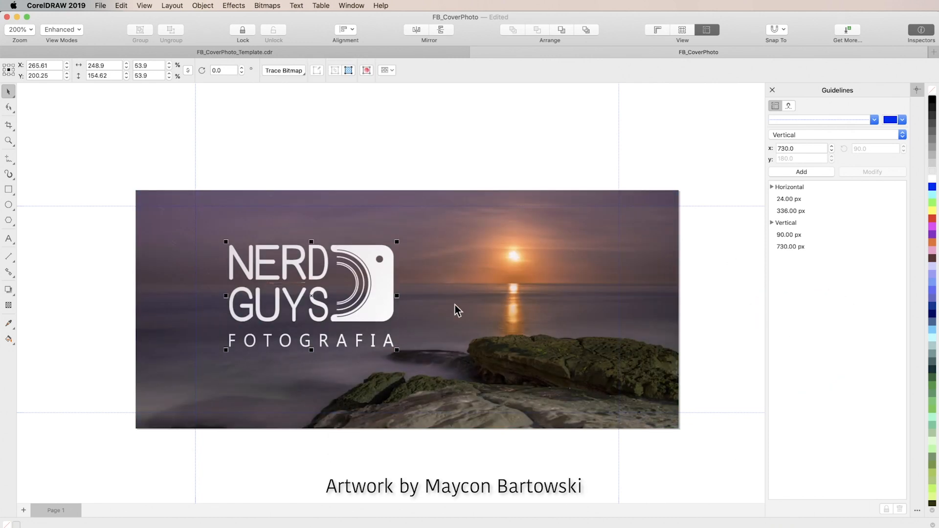
{"action": "mouse_move", "coordinate": [377, 304]}
{"action": "left_mouse_down"}
{"action": "mouse_move", "coordinate": [369, 287]}
{"action": "mouse_move", "coordinate": [376, 292]}
{"action": "left_mouse_up"}
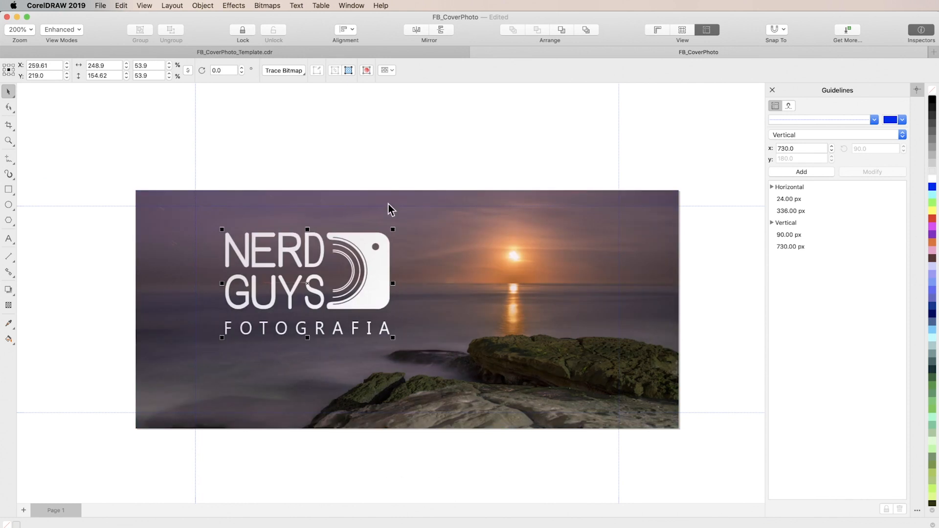
{"action": "left_click", "coordinate": [472, 146]}
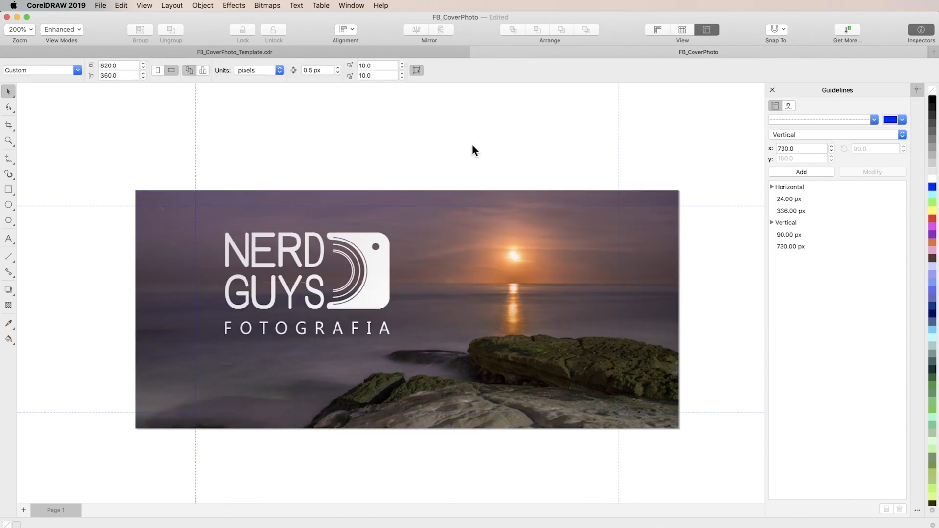
Open the cover photo in Export For Web and set the format to JPEG.
{"action": "left_click", "coordinate": [100, 6]}
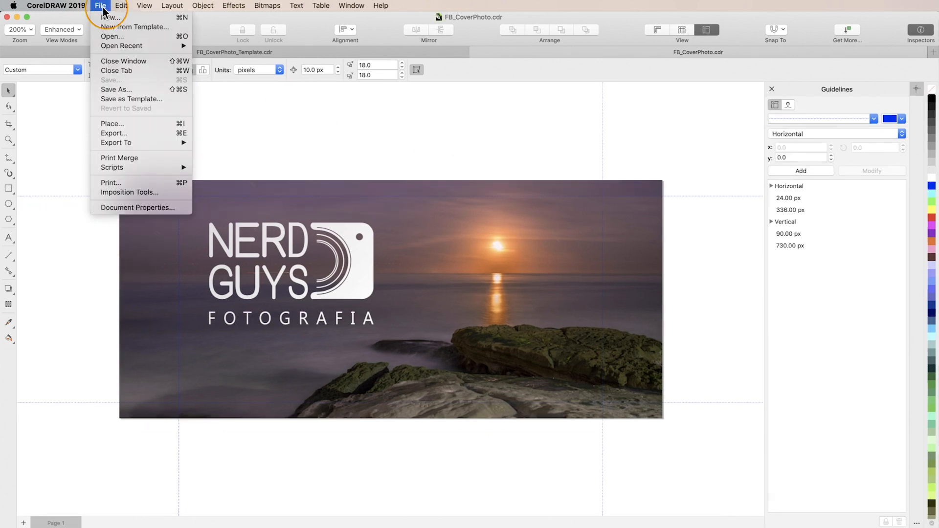
{"action": "mouse_move", "coordinate": [143, 142]}
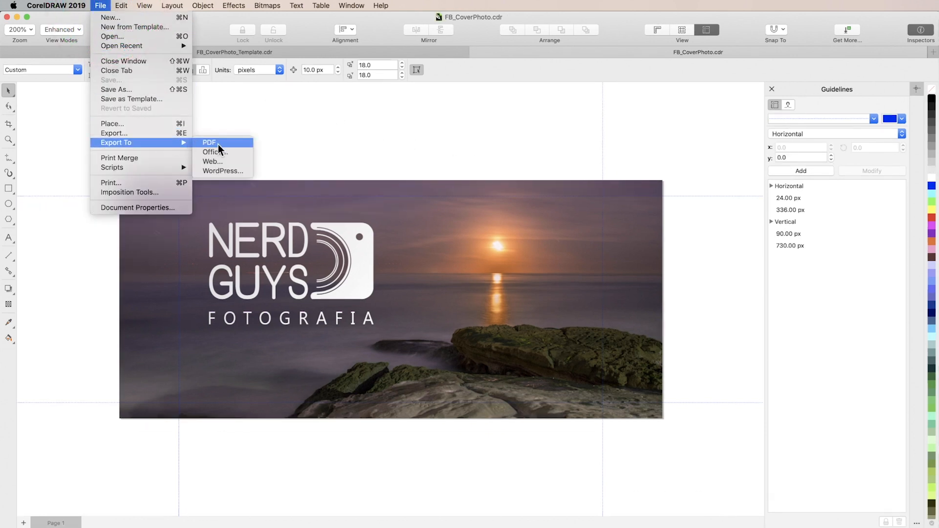
{"action": "left_click", "coordinate": [225, 162]}
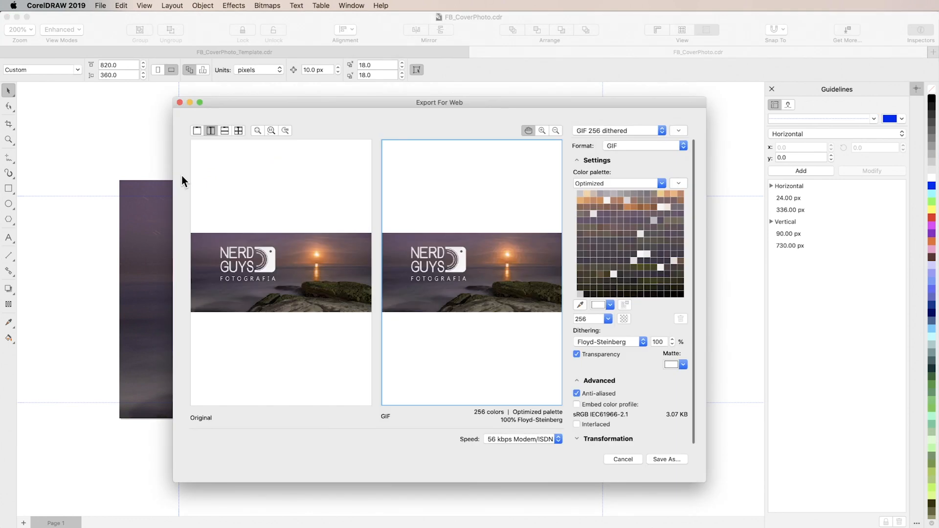
{"action": "left_click", "coordinate": [672, 145]}
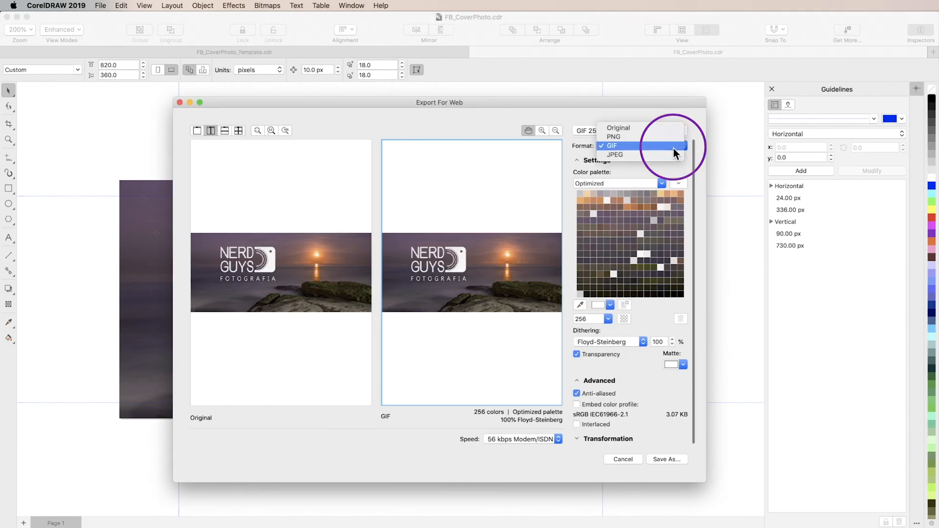
{"action": "left_click", "coordinate": [670, 155]}
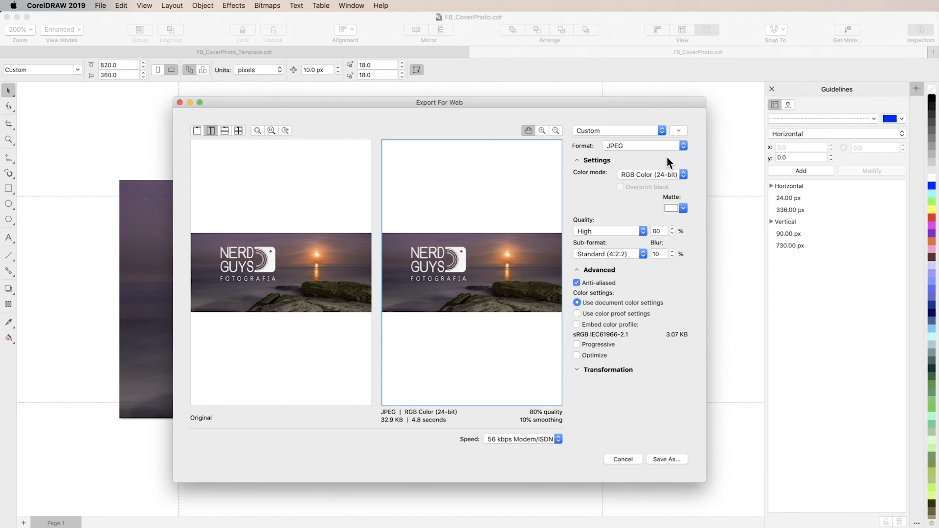
Save the exported JPEG as FB_CoverPhoto_1 in the Facebook Cover Photo folder inside DISCOVERY_CENTER.
{"action": "left_click", "coordinate": [678, 462]}
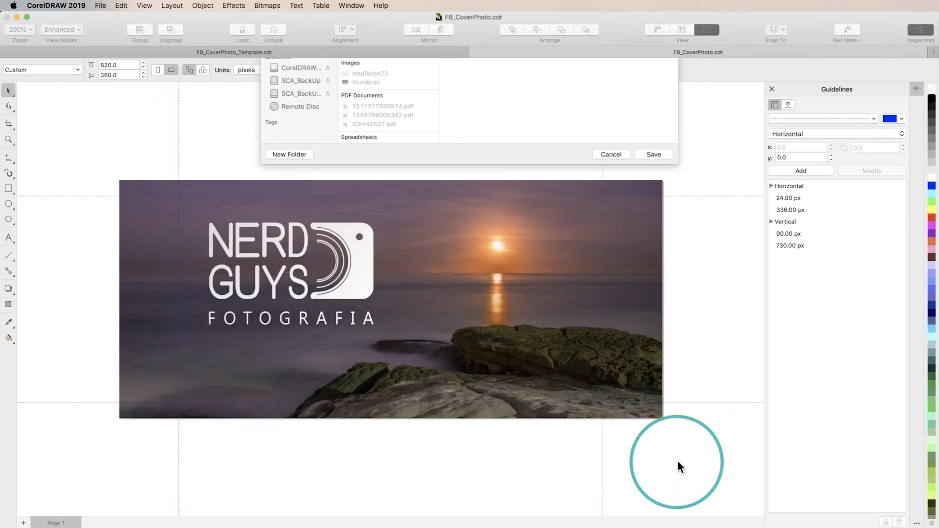
{"action": "left_click", "coordinate": [360, 191]}
{"action": "left_click", "coordinate": [466, 184]}
{"action": "left_click", "coordinate": [649, 379]}
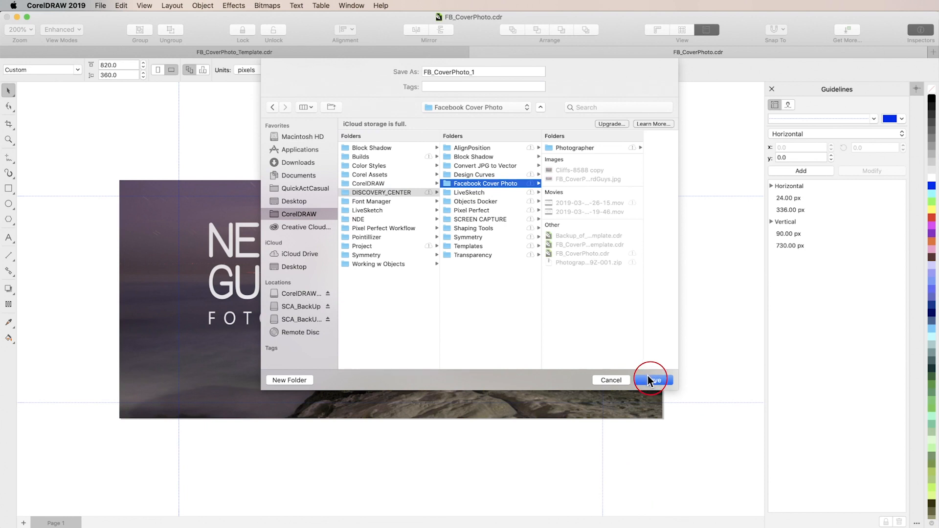